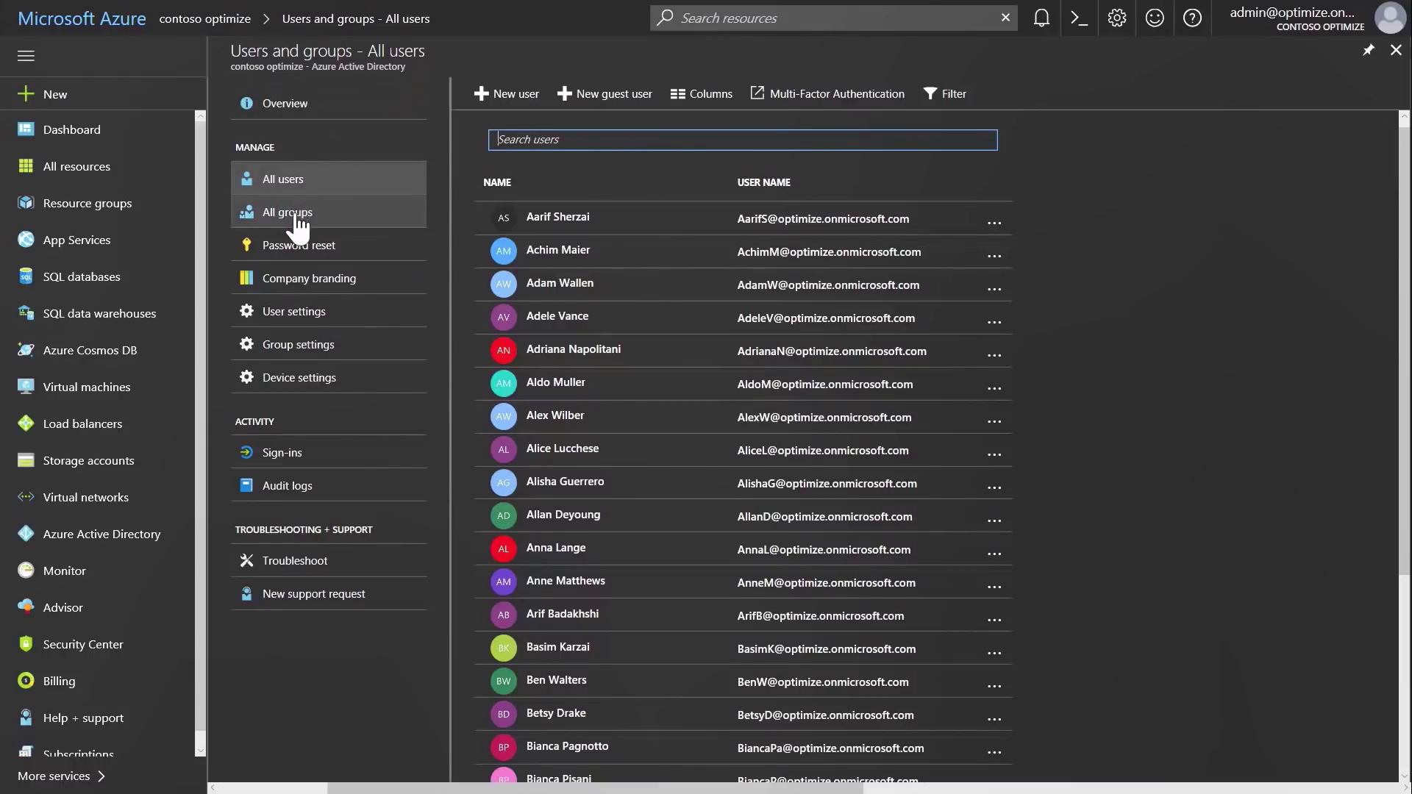
Switch the Users and groups blade from the All users list to All groups
left_click(298, 220)
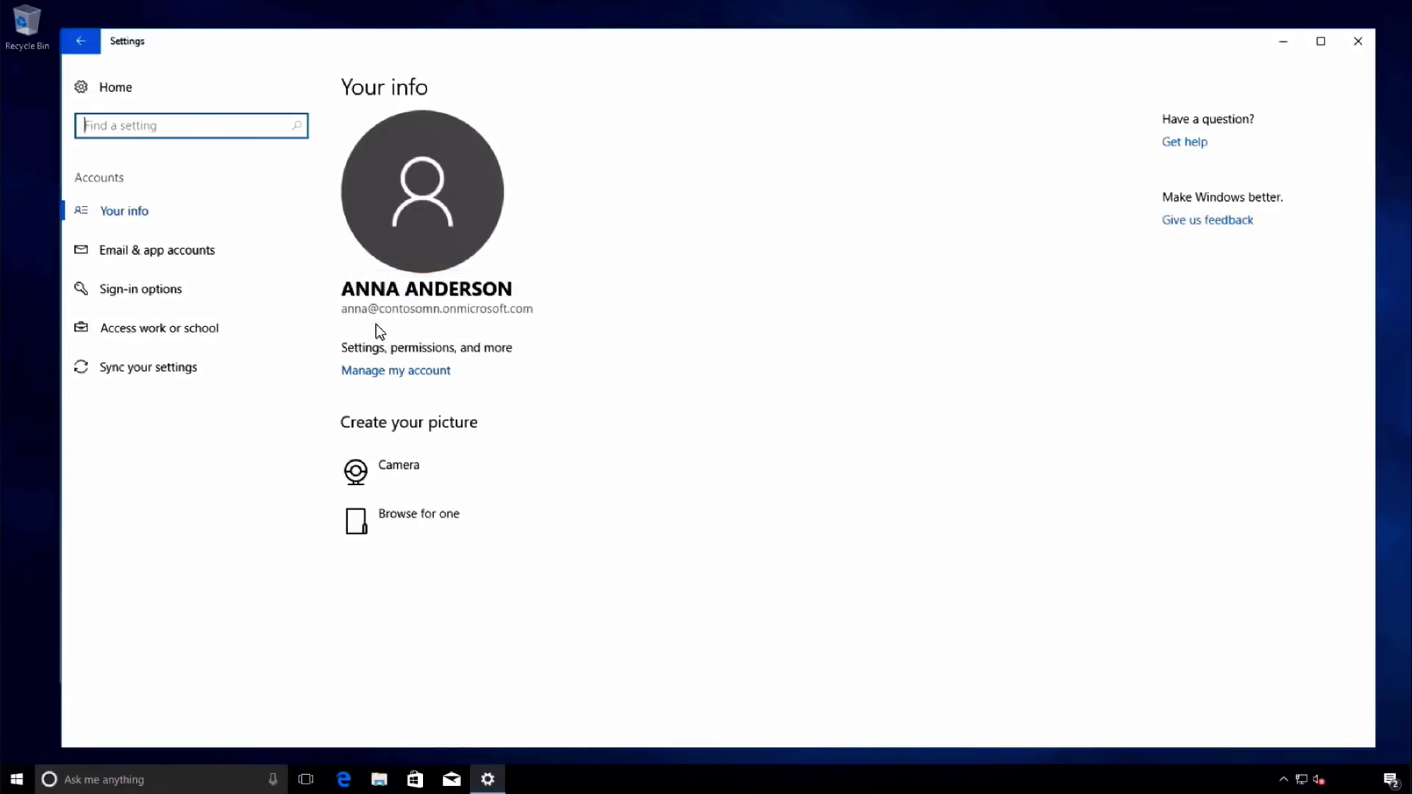
Show the Access work or school page in Windows Settings Accounts
left_click(159, 328)
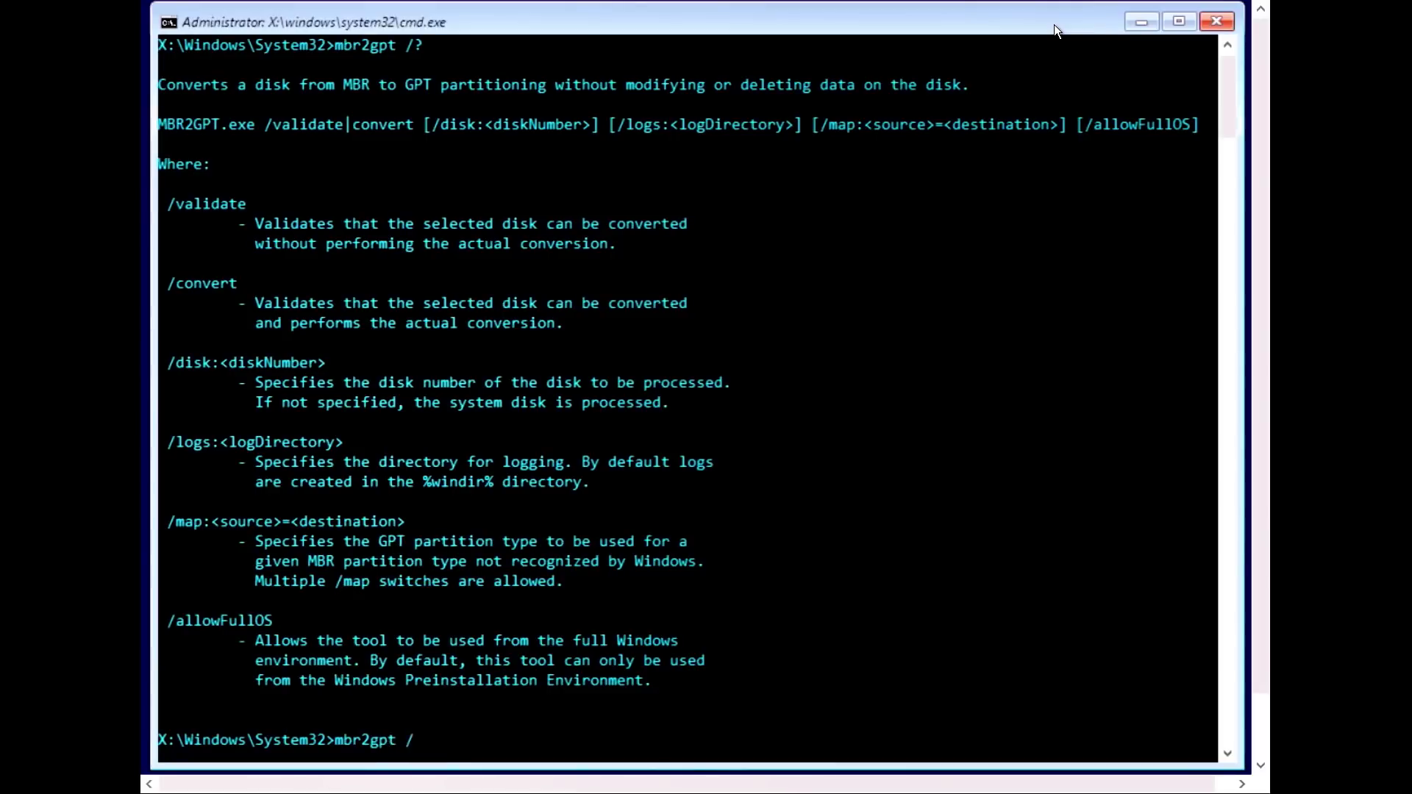
Run mbr2gpt /validate so disk 0 reports validation completed successfully
key("Return")
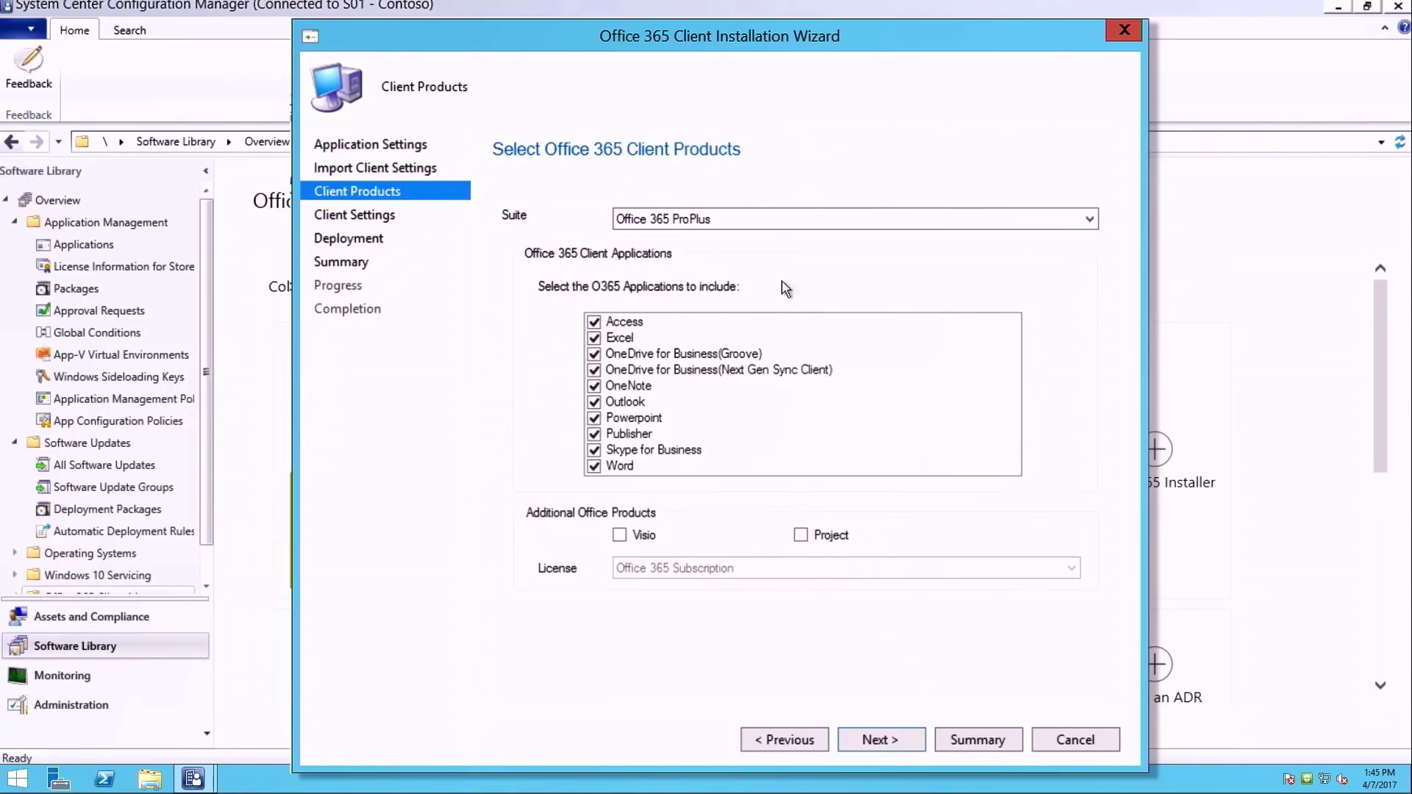
Expand the Suite dropdown to reveal Office 365 ProPlus, Office 365 Business and None
left_click(752, 221)
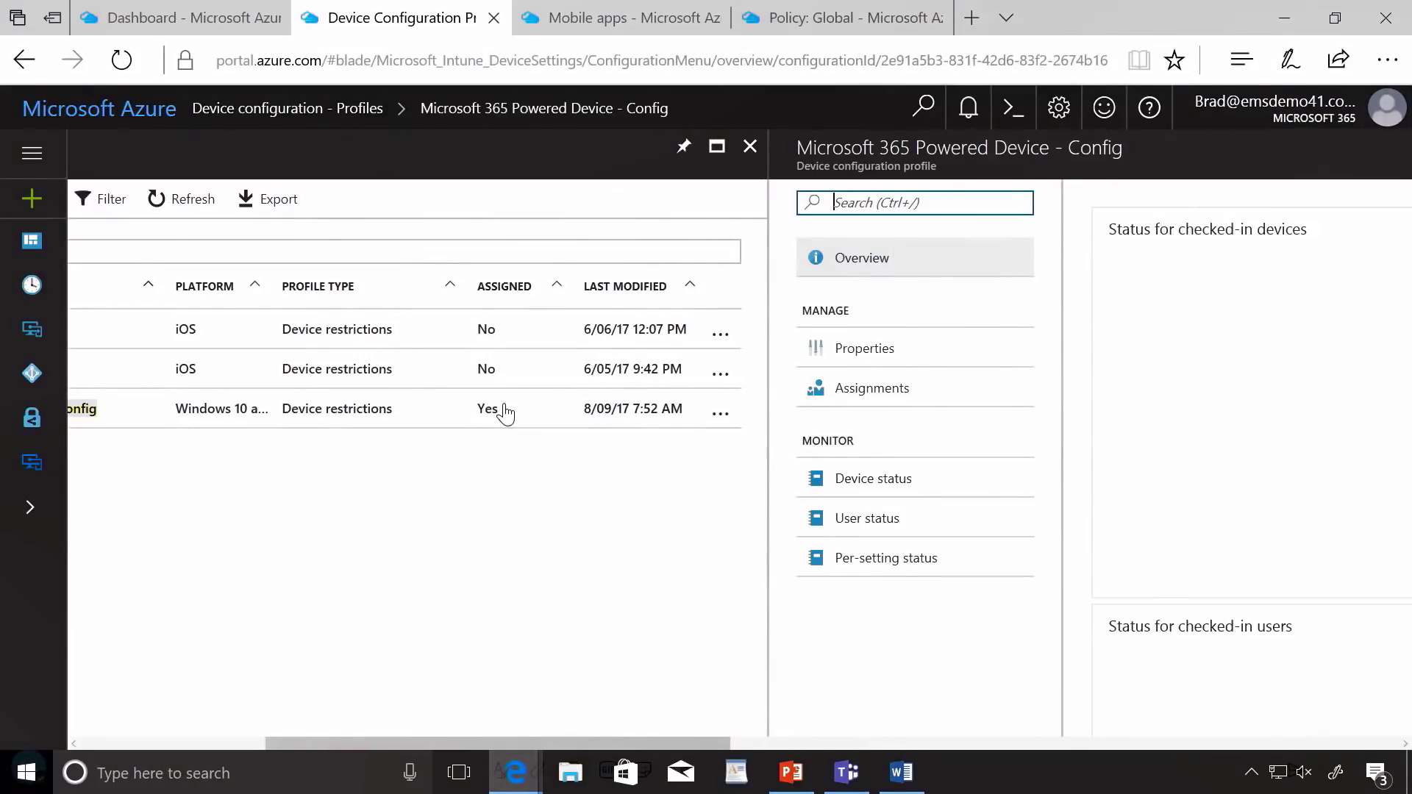
Open the Config profile's Properties and its Settings (3 configured) panel
left_click(867, 346)
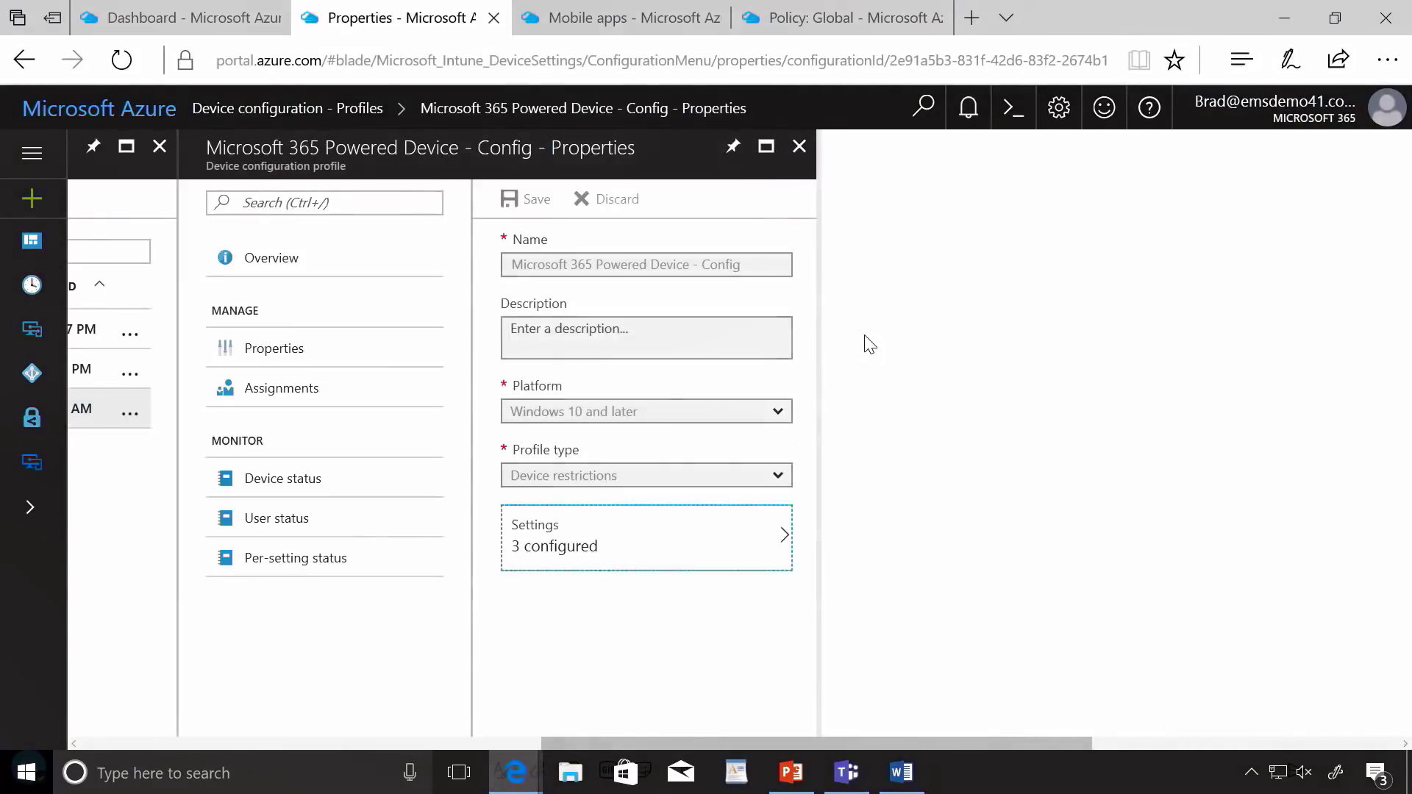
left_click(731, 541)
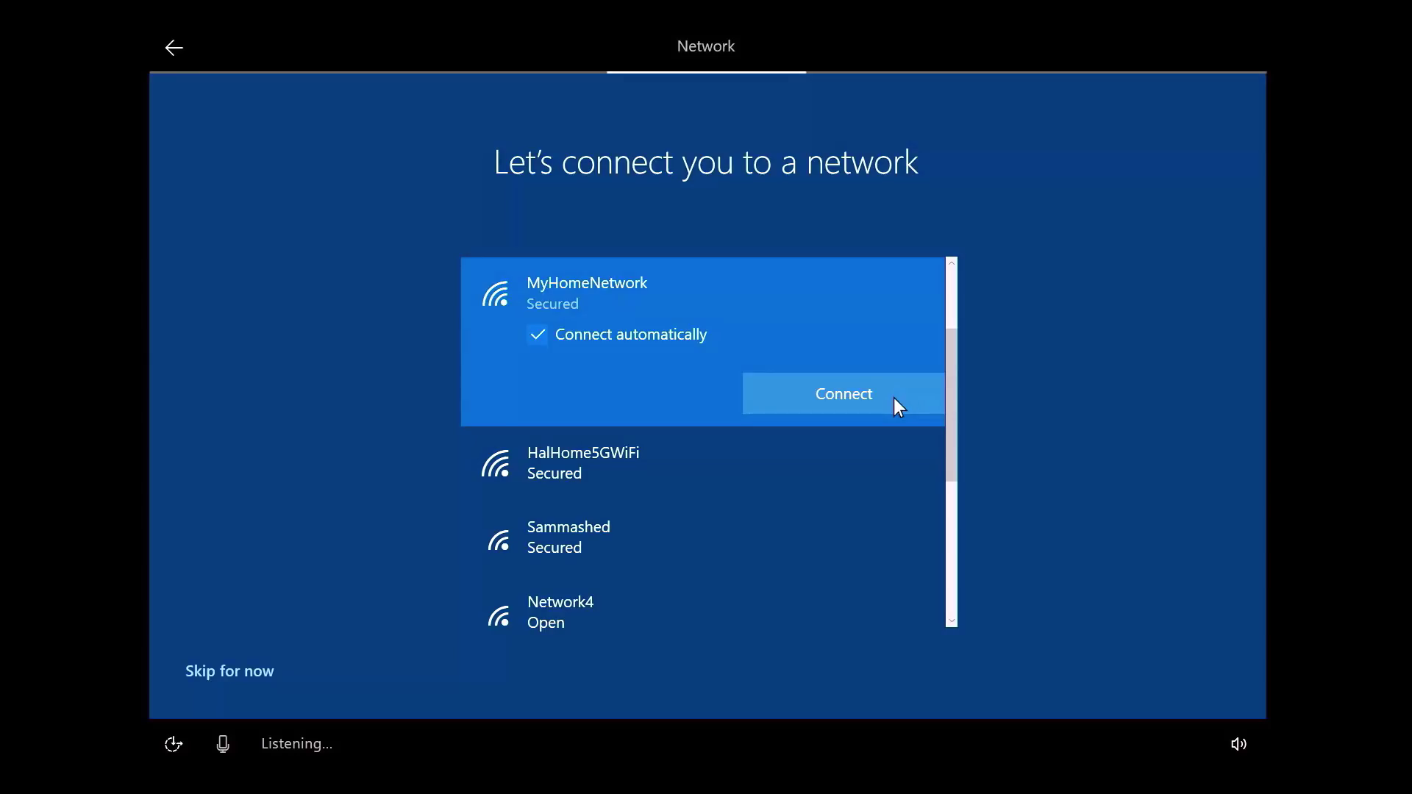
Connect to MyHomeNetwork with its network security key
left_click(894, 399)
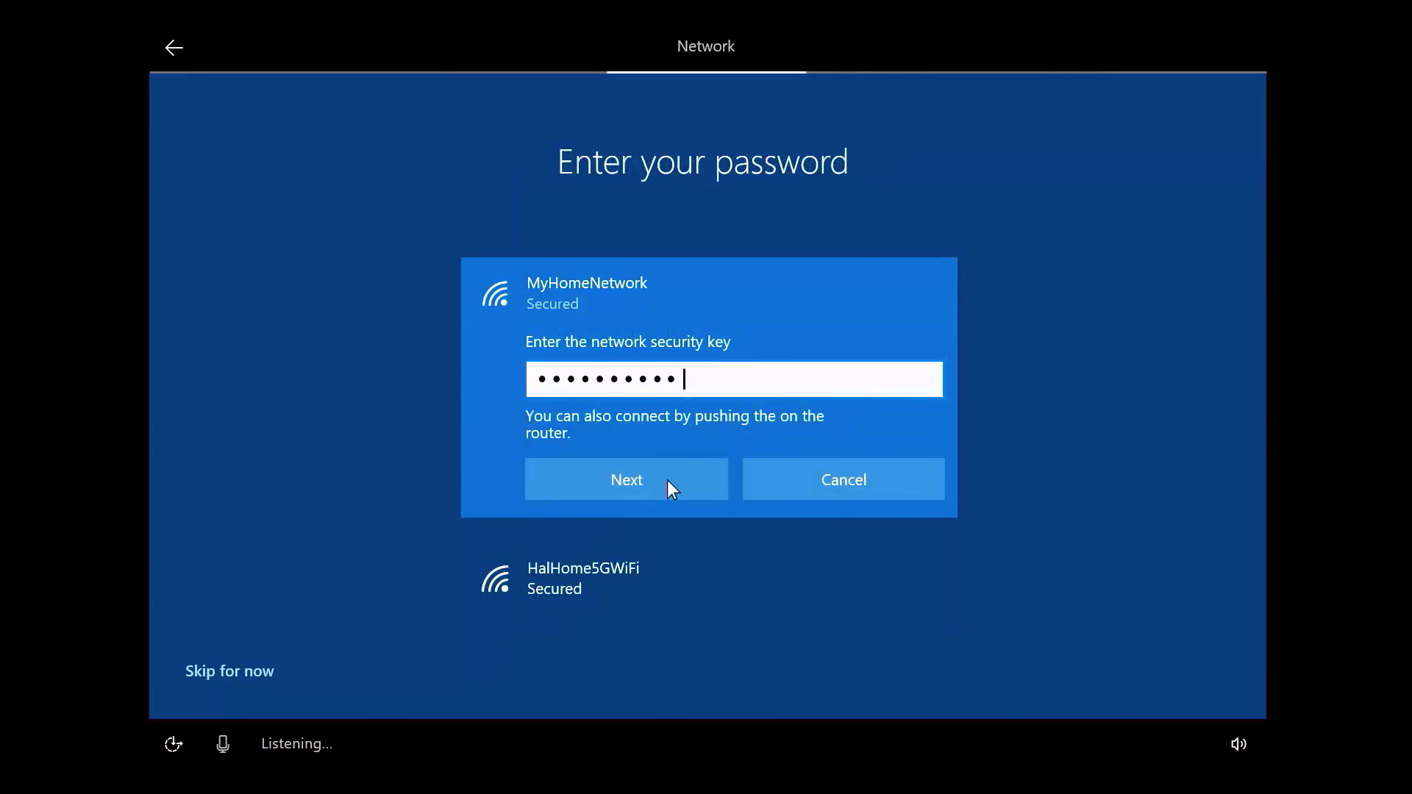
left_click(668, 480)
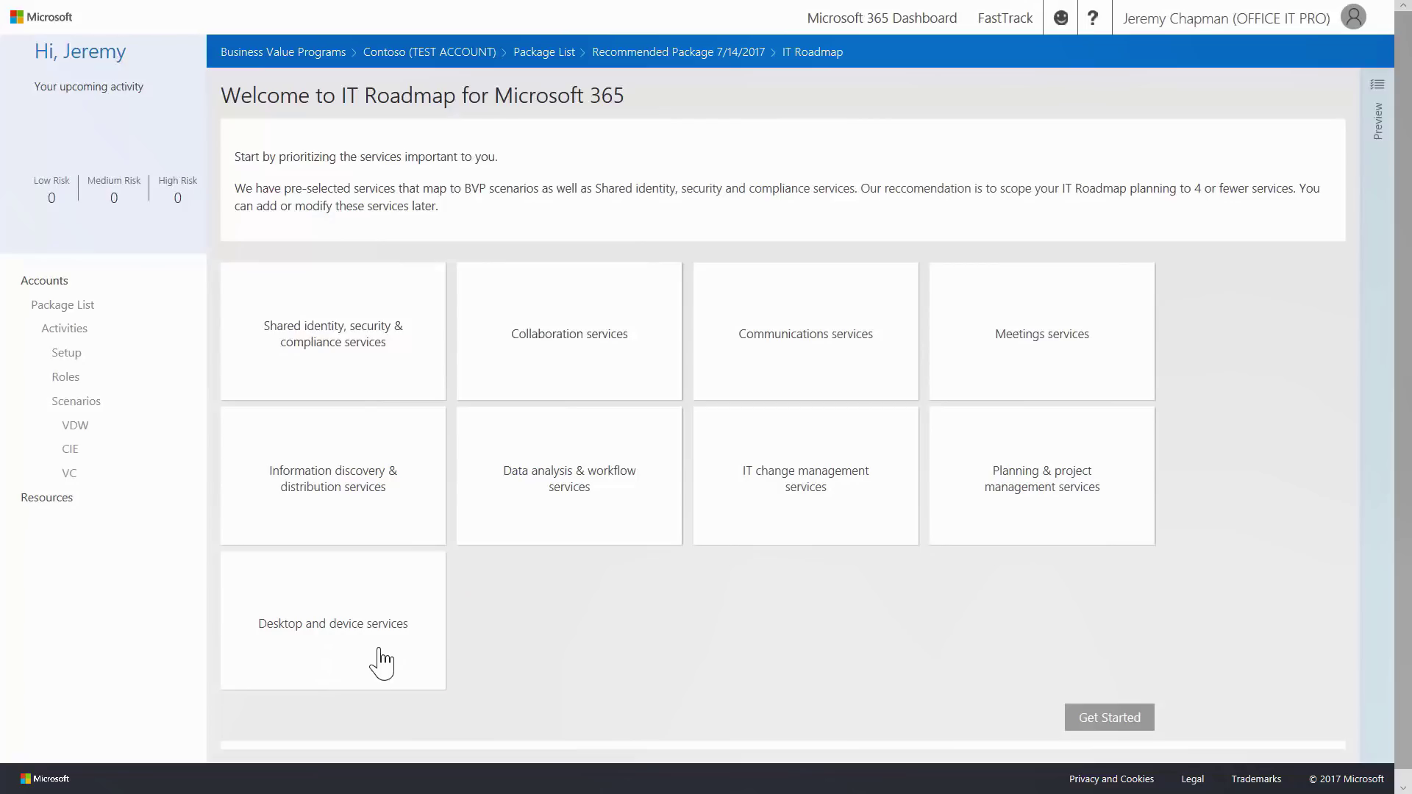
Prioritise Desktop and device and Shared identity services, then start the assessment
left_click(382, 664)
left_click(379, 317)
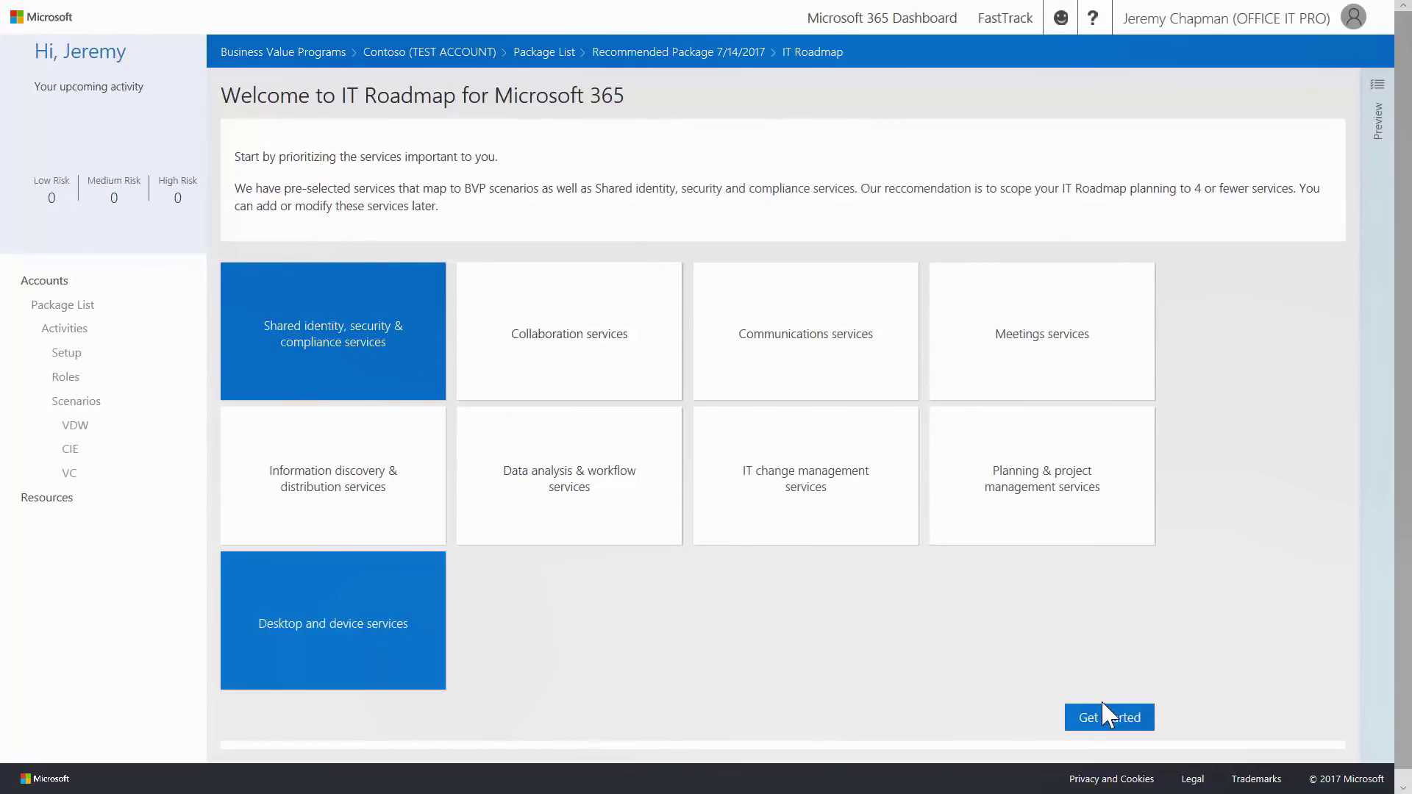
left_click(1098, 718)
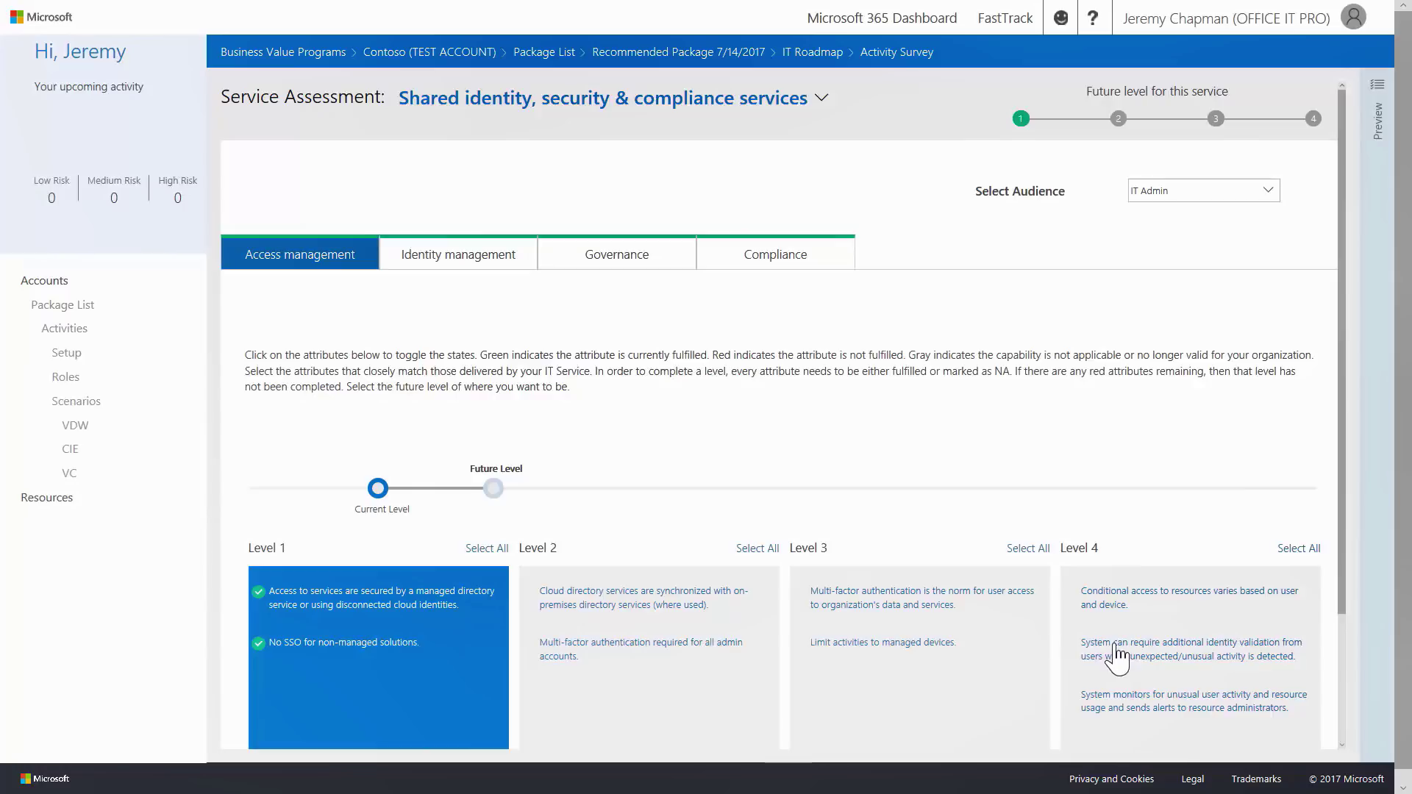
Assess Desktop and device services with the Future Level target set to Level 4
left_click(821, 98)
left_click(752, 152)
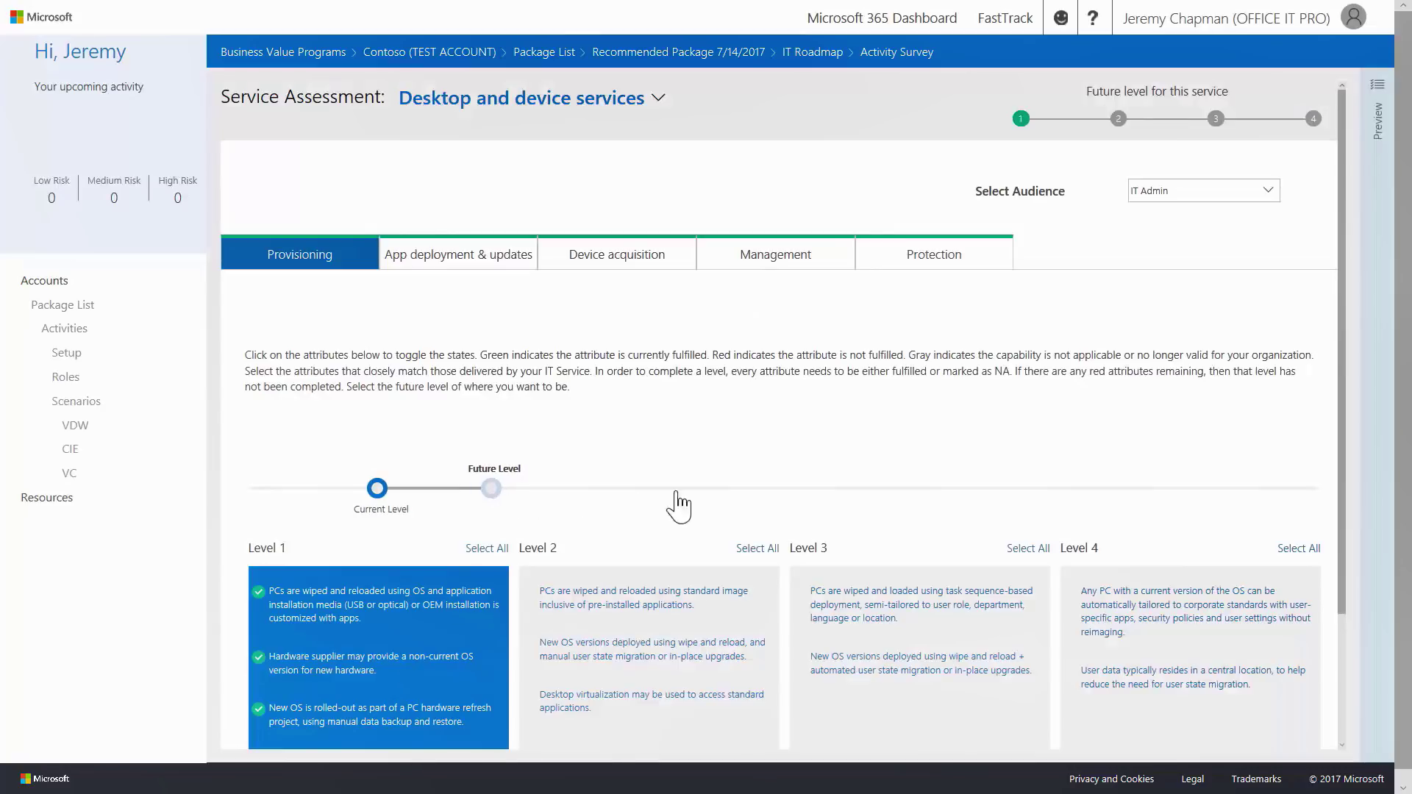
left_click(823, 490)
left_click(1151, 490)
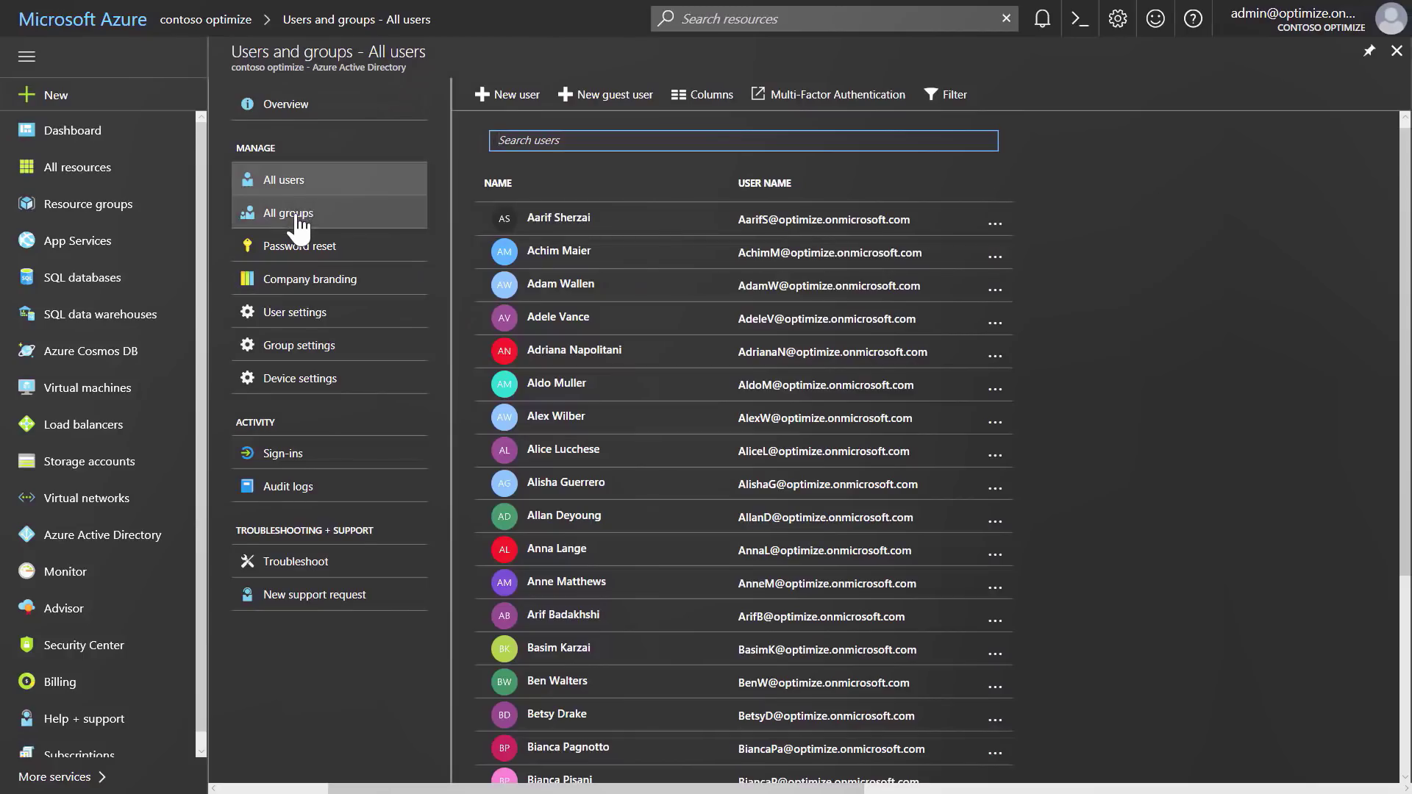
Replace the All users list with All groups in the Users and groups blade
left_click(298, 220)
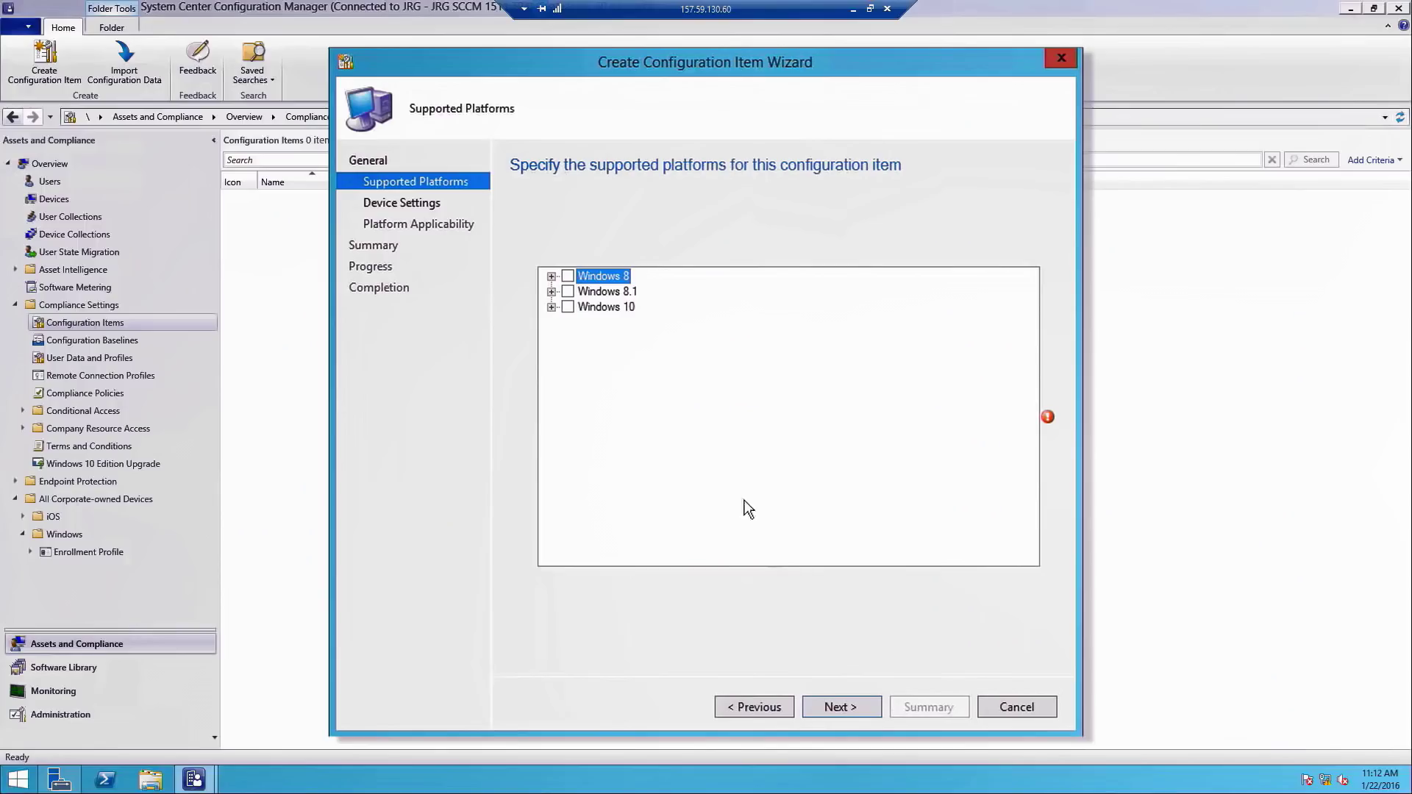
Choose the Password setting group for the configuration item and exclude Access from Office 365 ProPlus
left_click(842, 705)
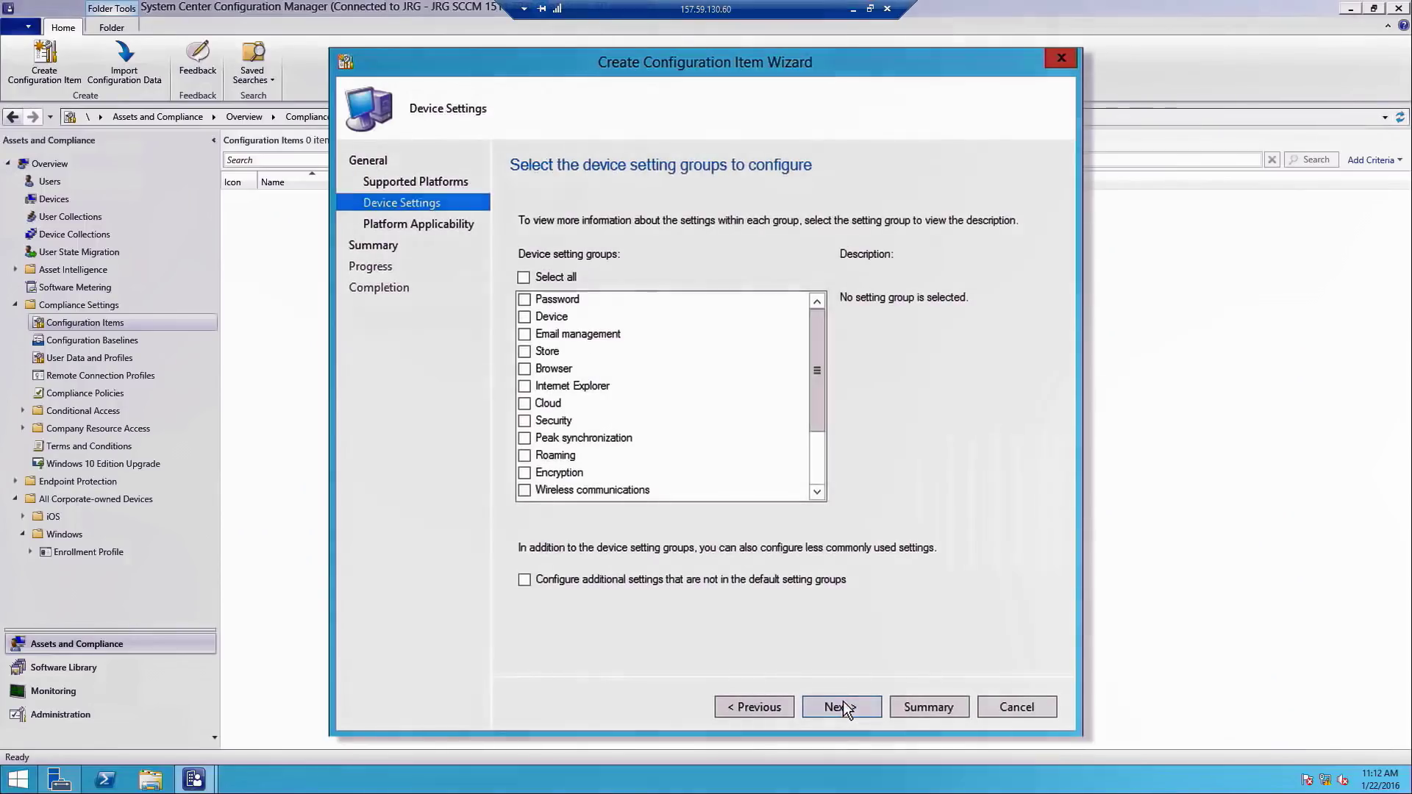
left_click(524, 298)
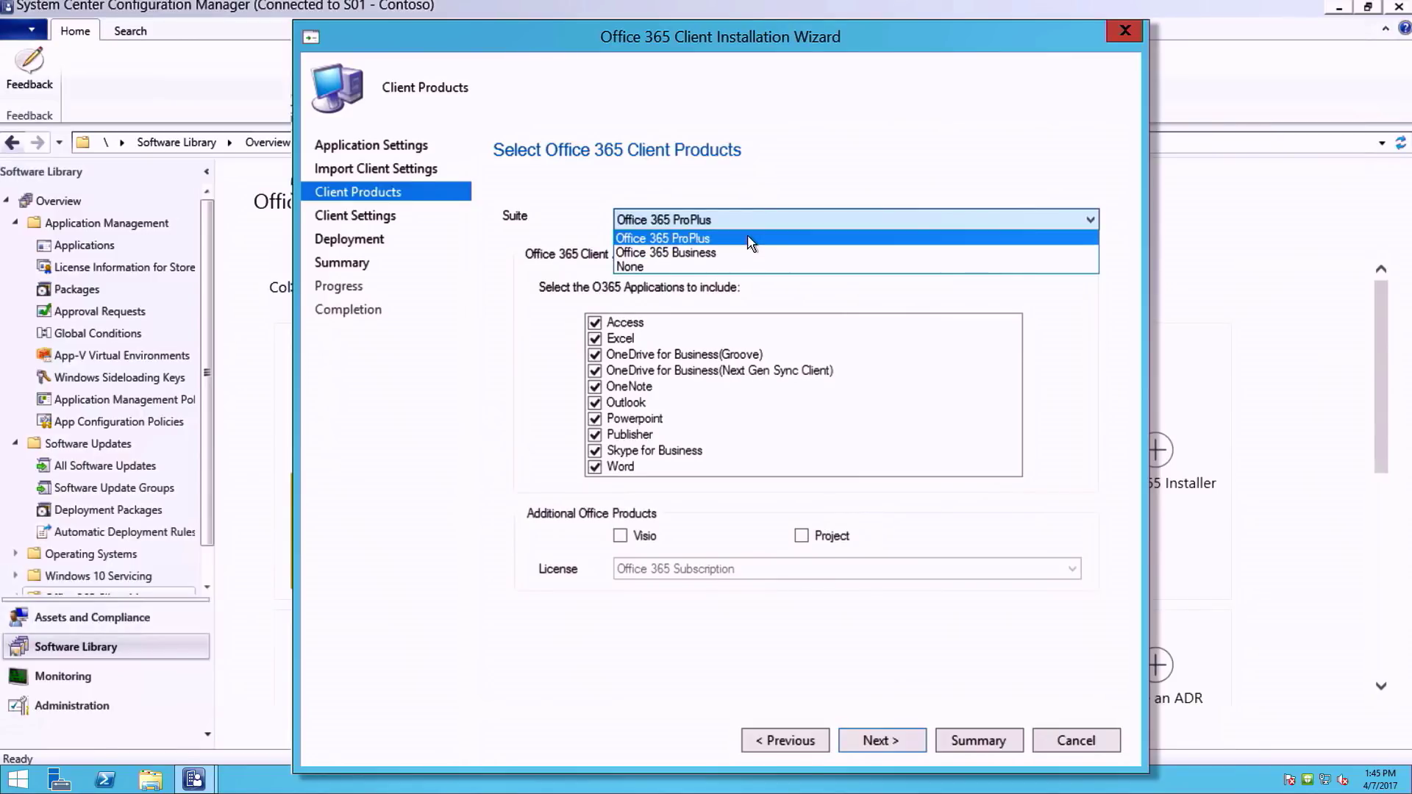
left_click(743, 238)
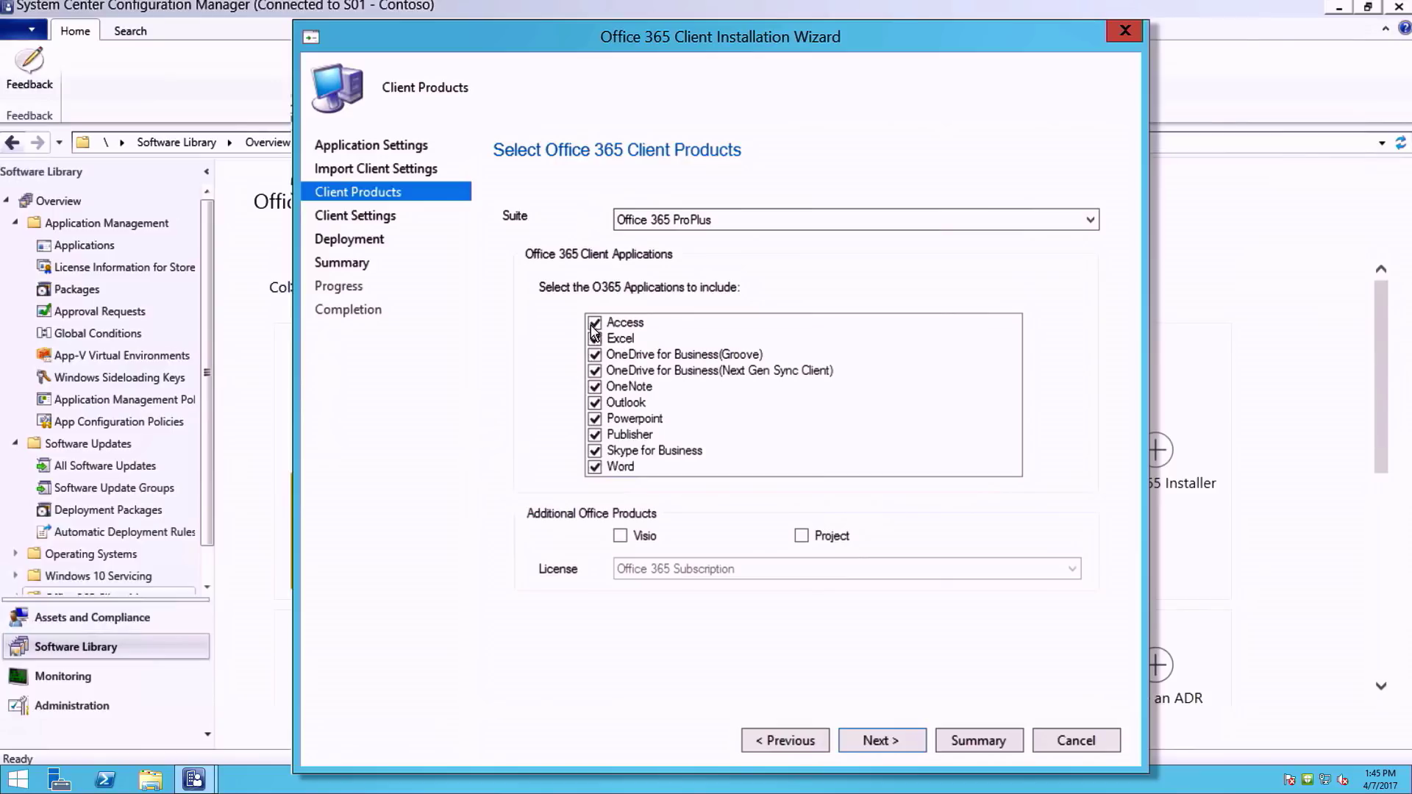
left_click(593, 325)
left_click(595, 325)
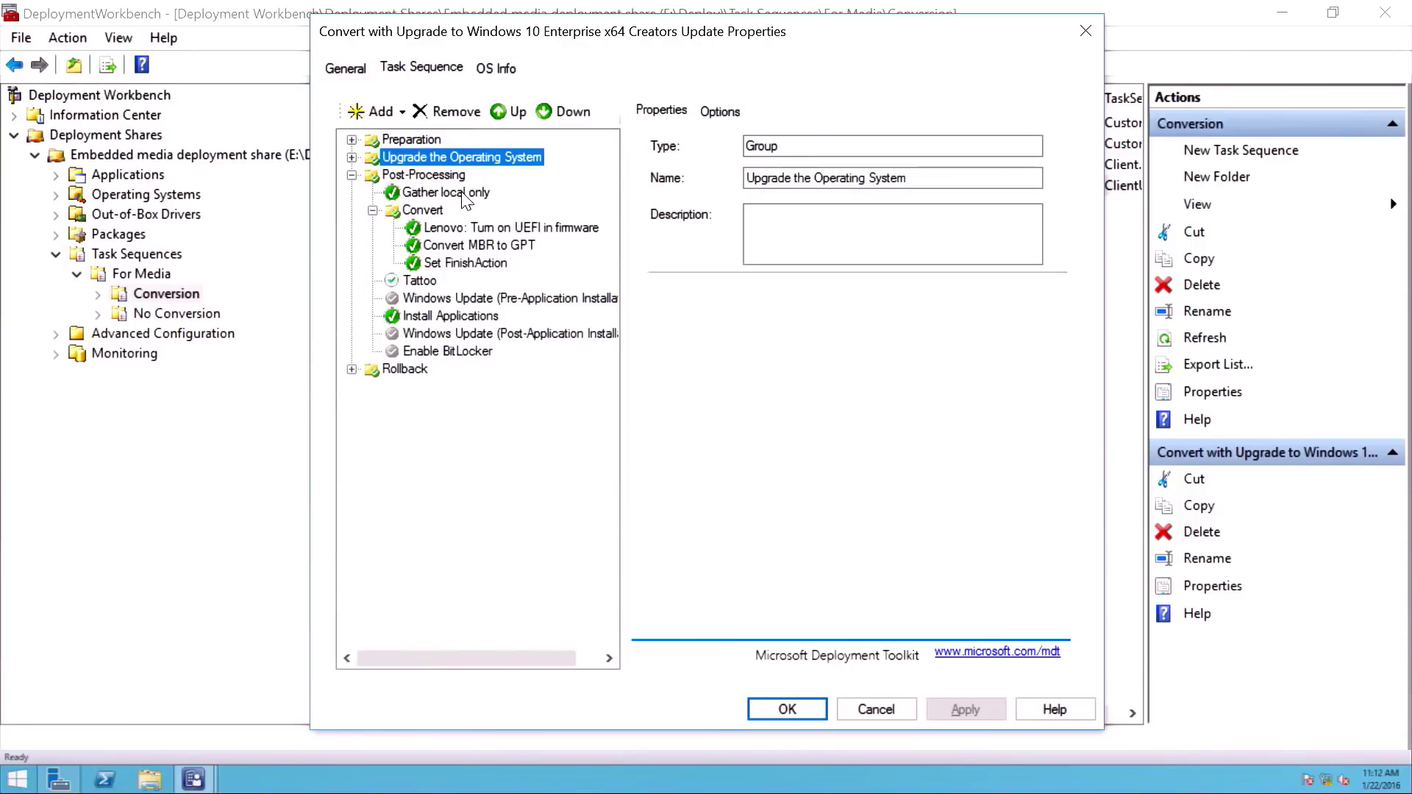
Show the Lenovo: Turn on UEFI in firmware step's cscript Lenovo_UEFI.vbs command line
left_click(437, 215)
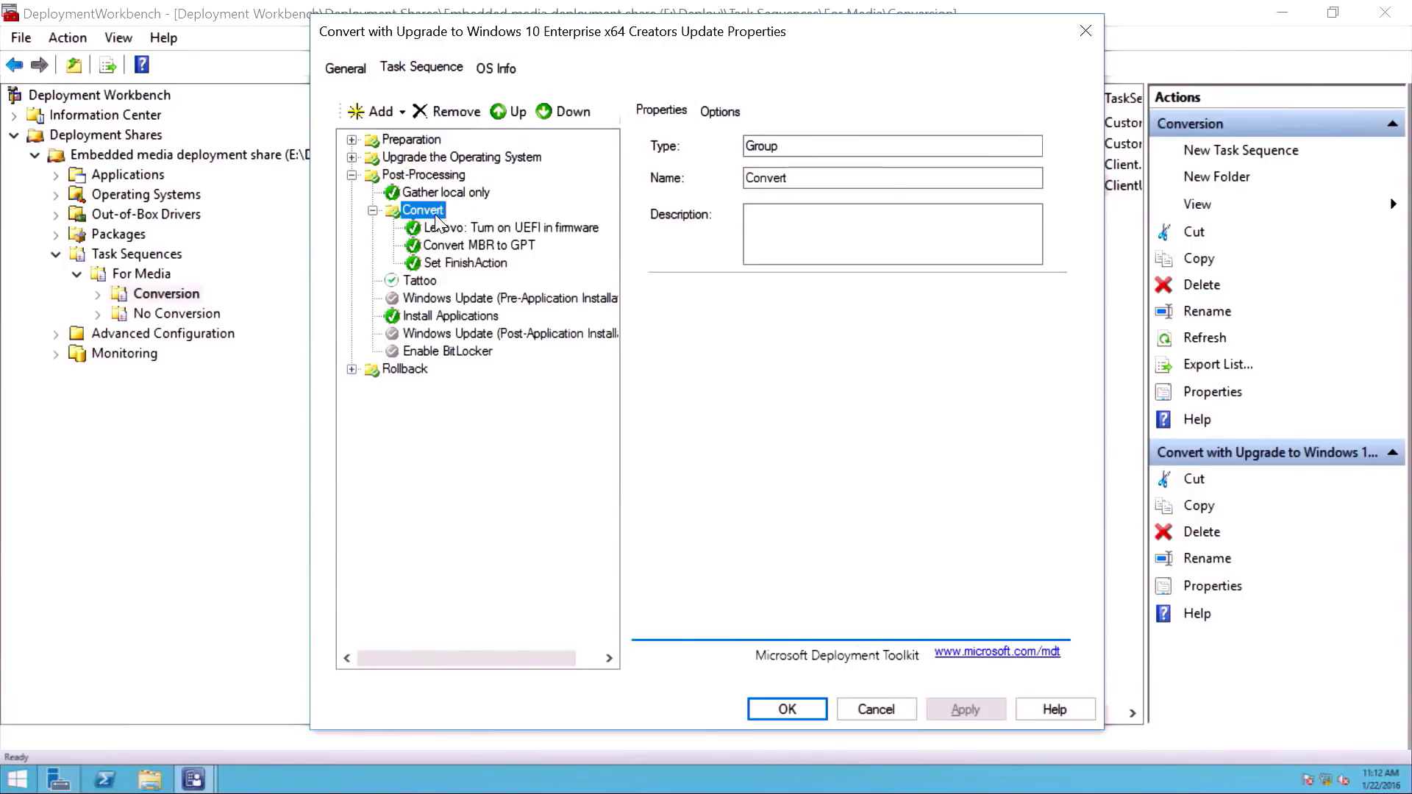
left_click(459, 229)
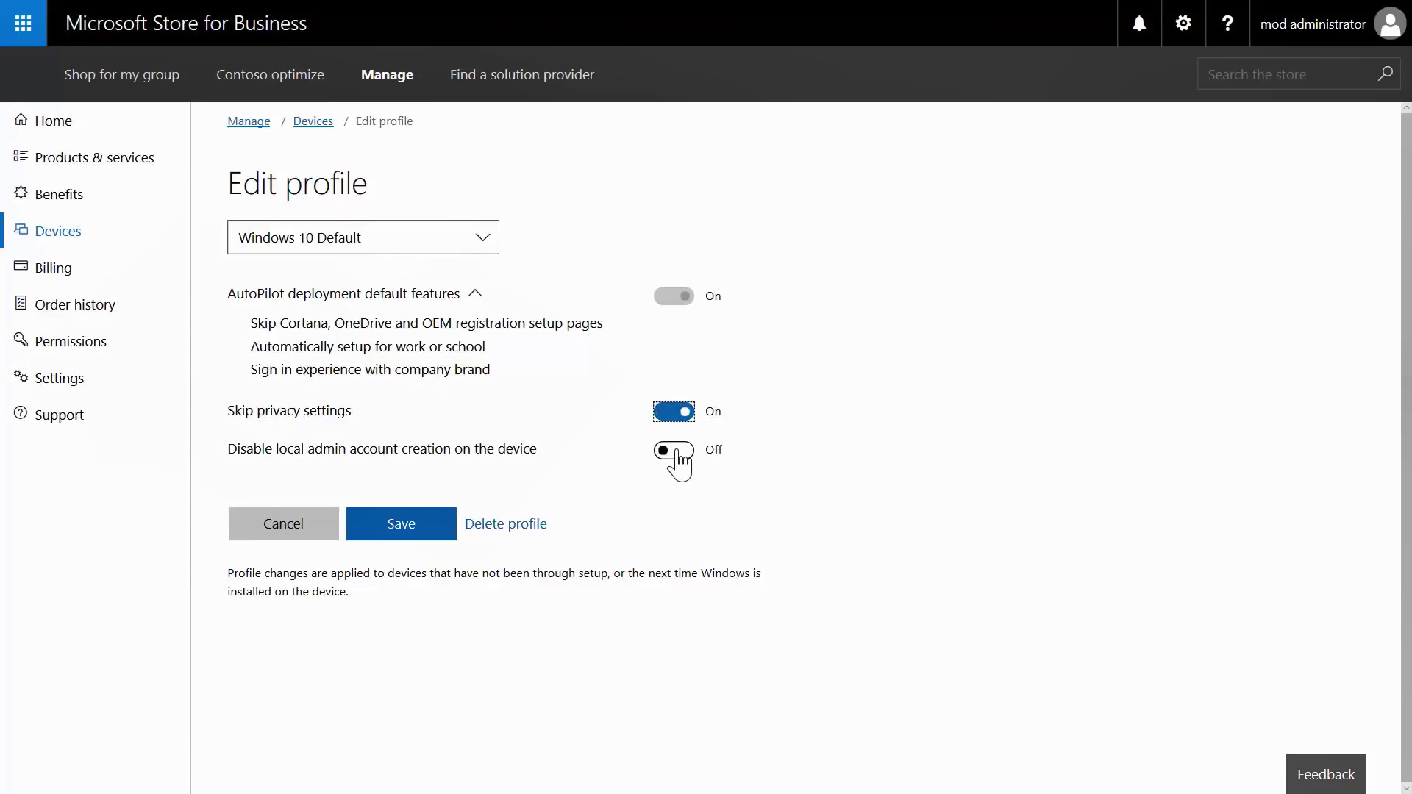
Disable local admin account creation in the Windows 10 Default profile and save it
left_click(675, 450)
left_click(417, 533)
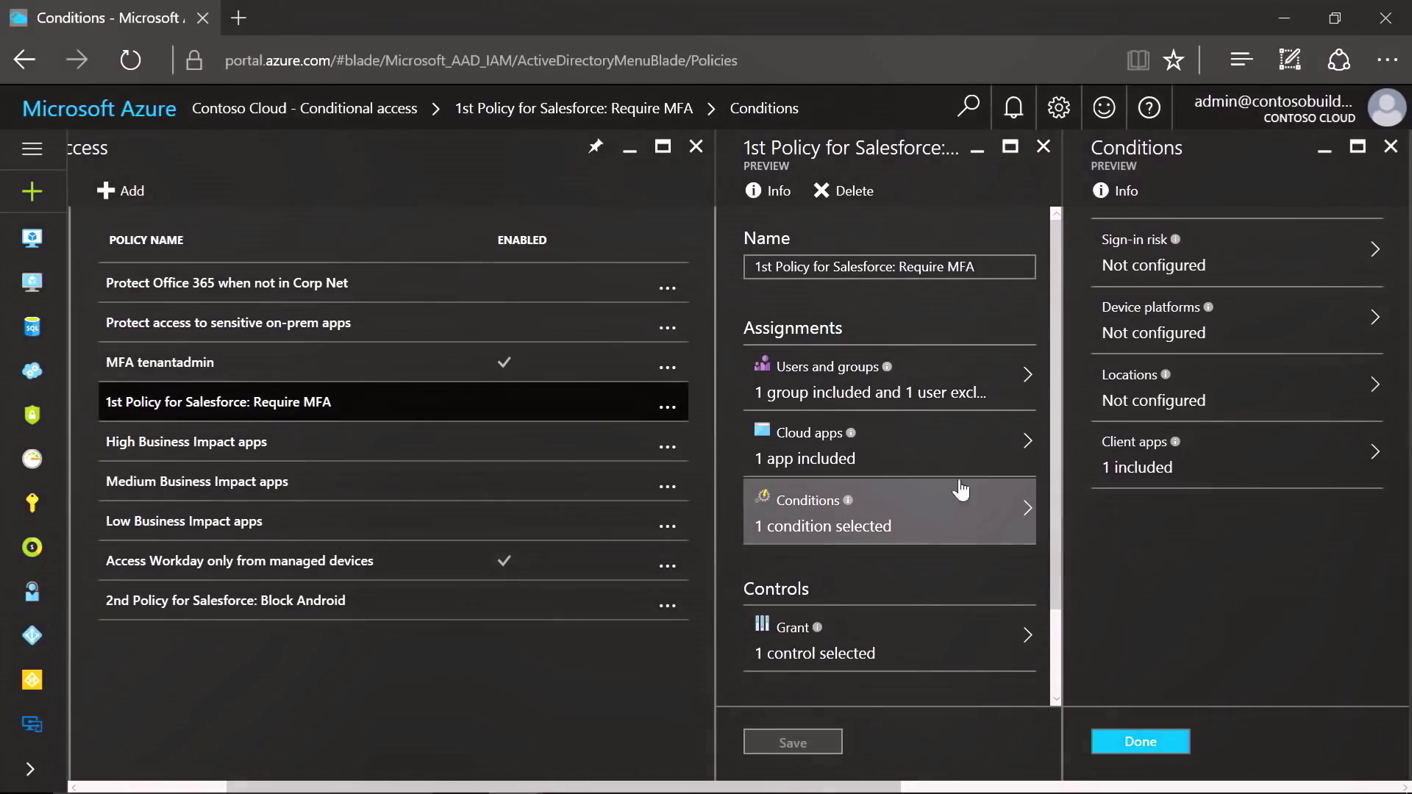
Turn on the Sign-in risk condition for the Salesforce Require MFA policy
left_click(1217, 273)
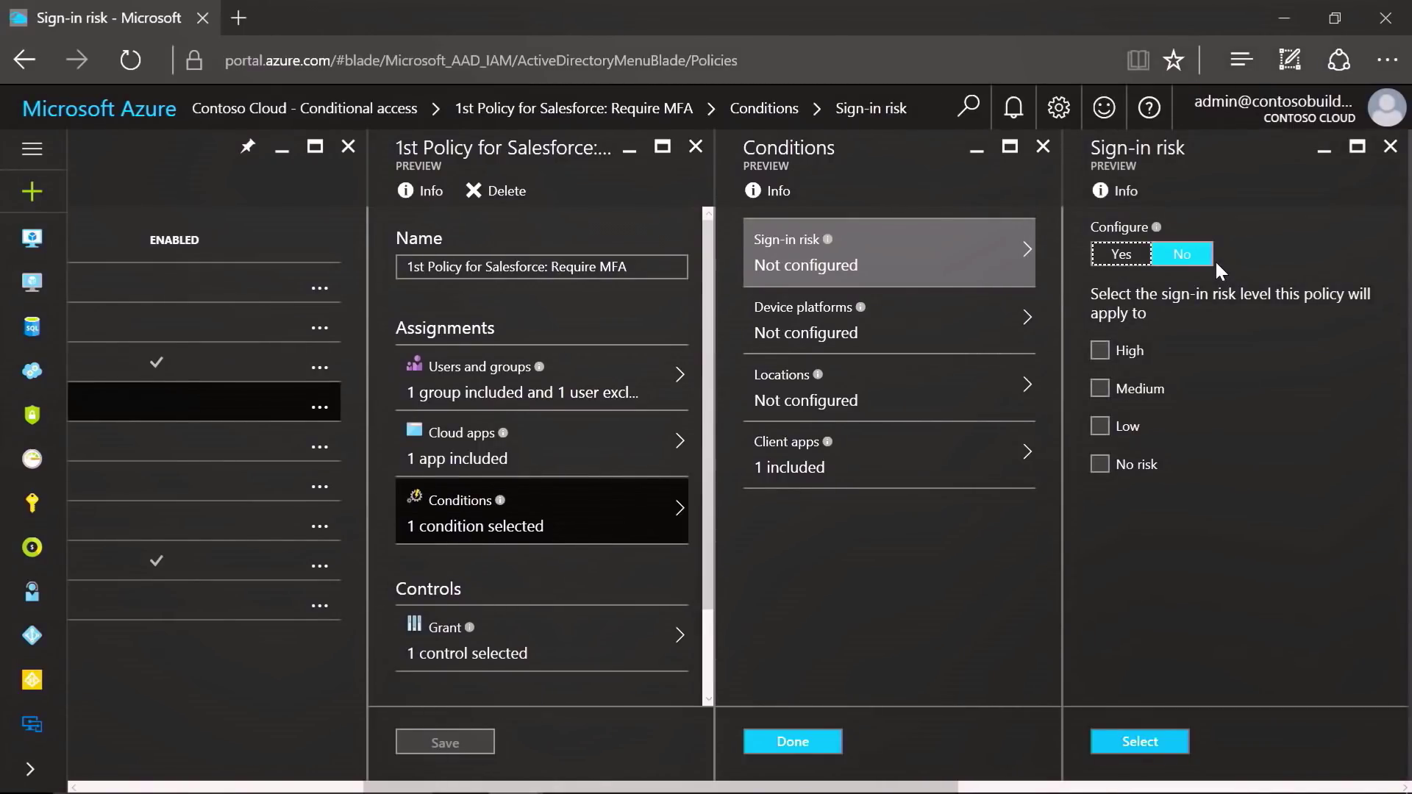
left_click(1118, 254)
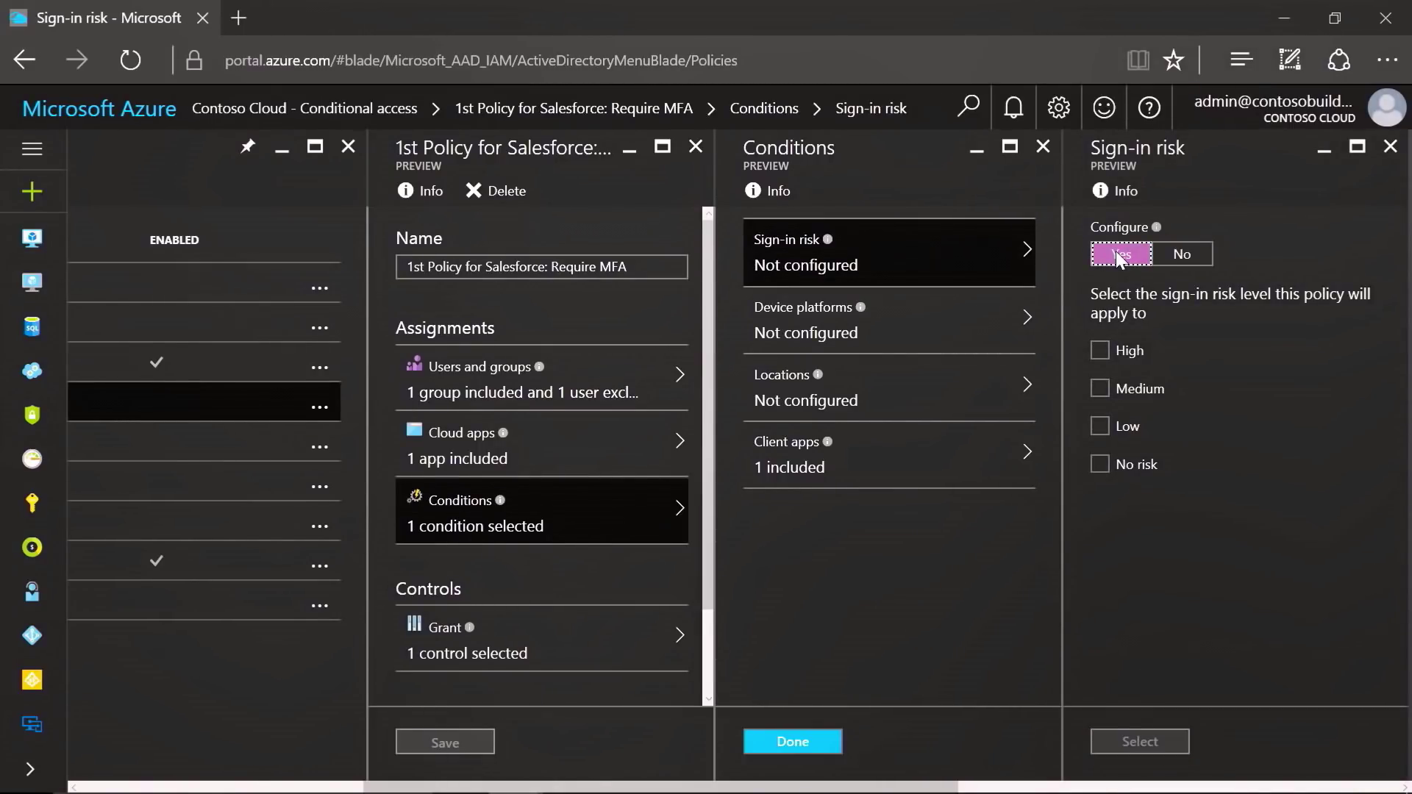